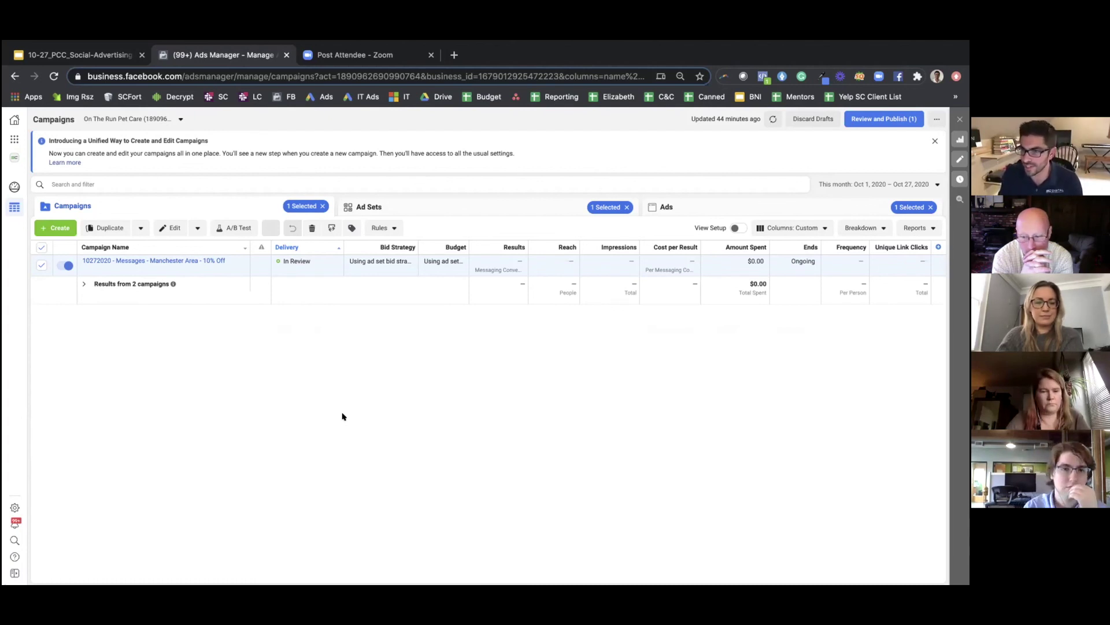
Step: Load ontherunnh.com in a new tab and scroll down to its dog photo gallery
left_click(454, 55)
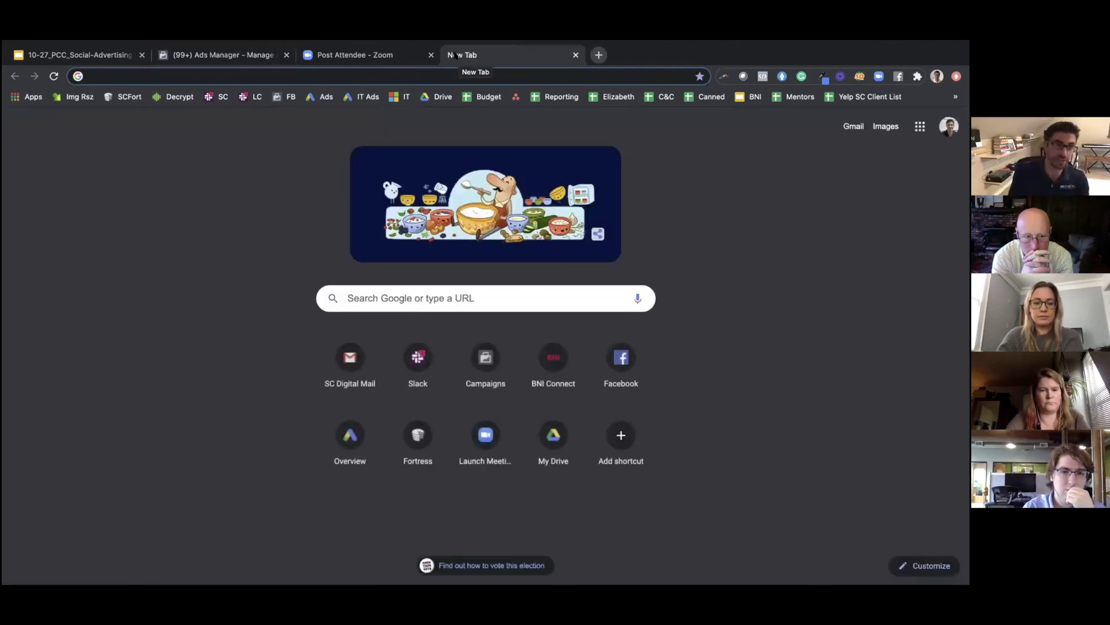
type("ontherunnh.com")
key("Return")
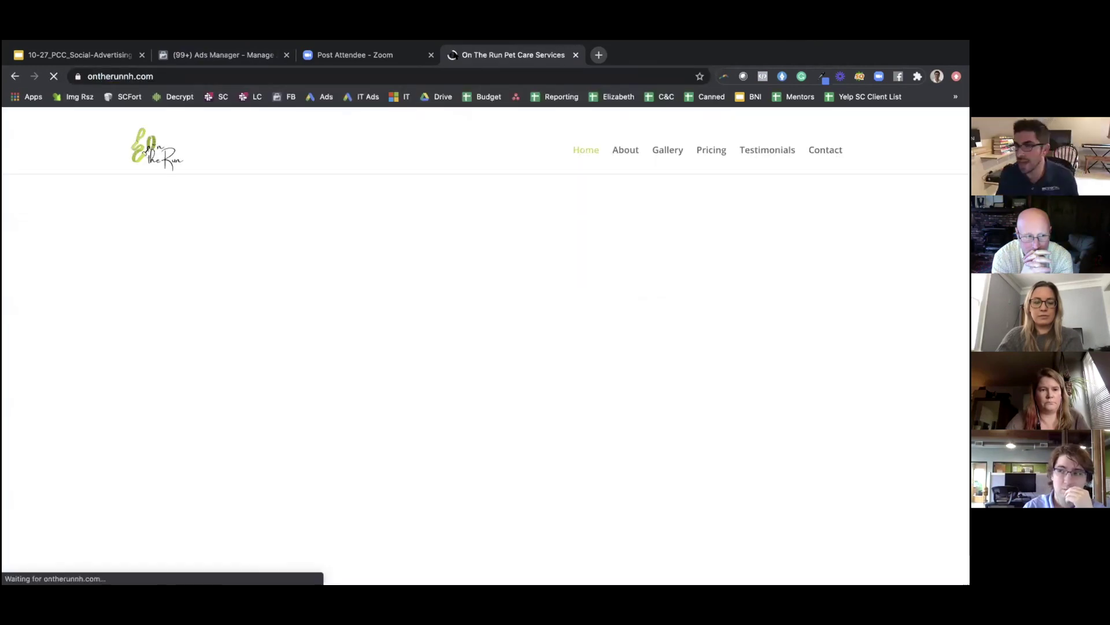
scroll(392, 360, "down", 4)
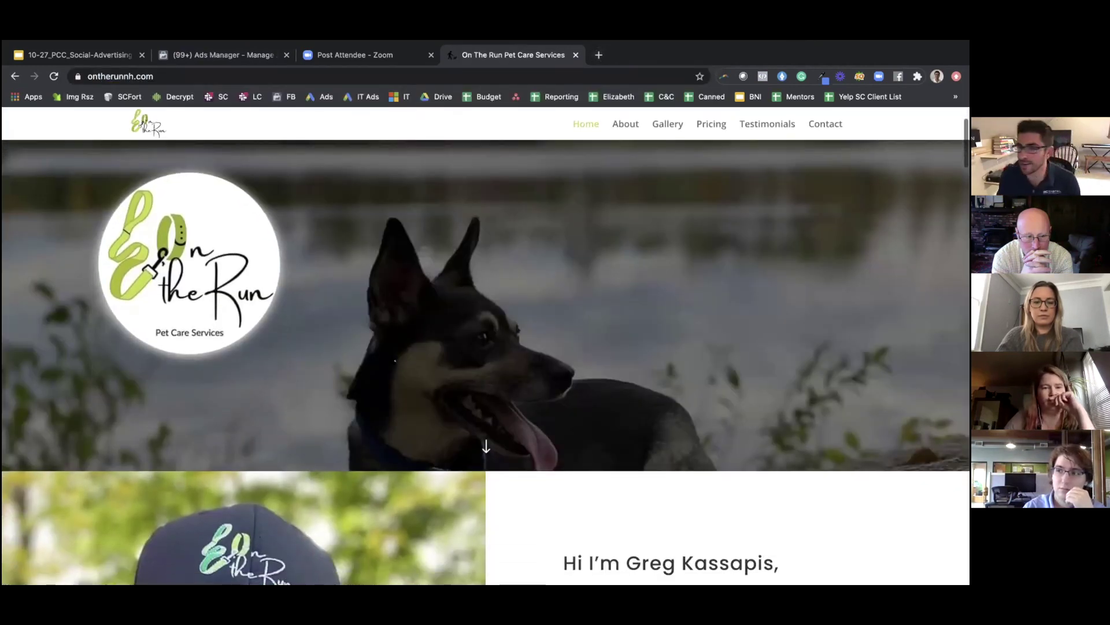
scroll(392, 359, "down", 3)
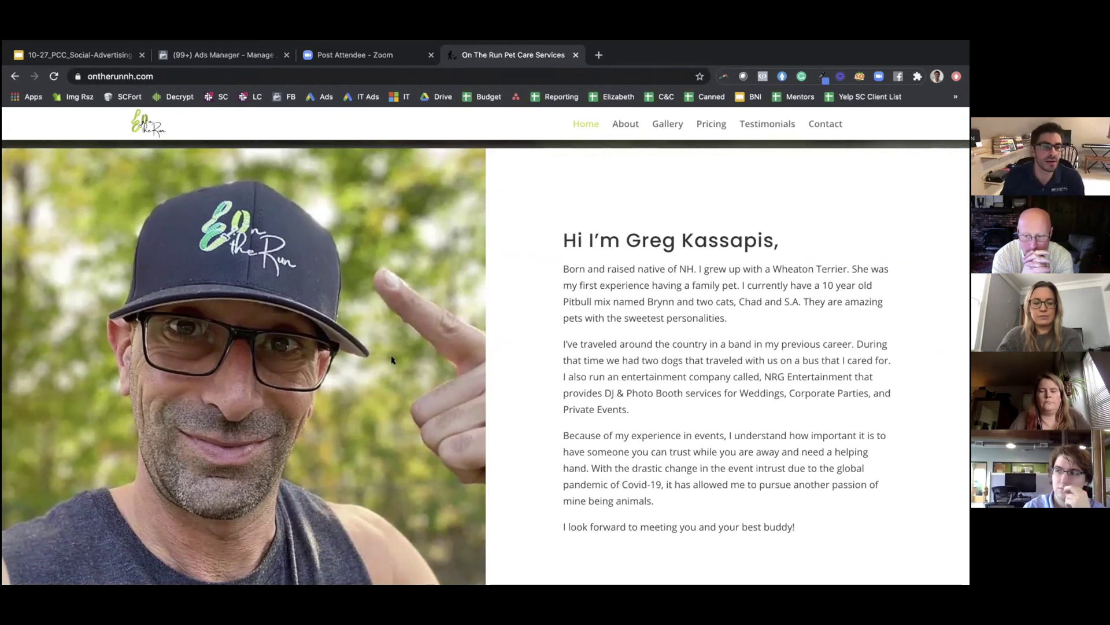
scroll(535, 291, "down", 6)
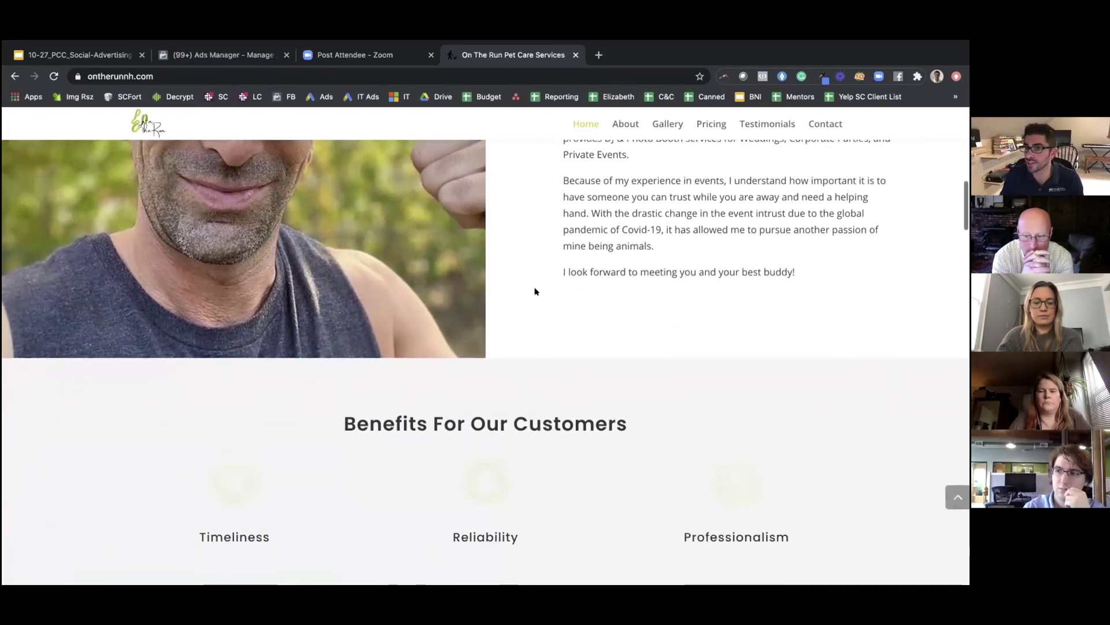
scroll(534, 291, "down", 6)
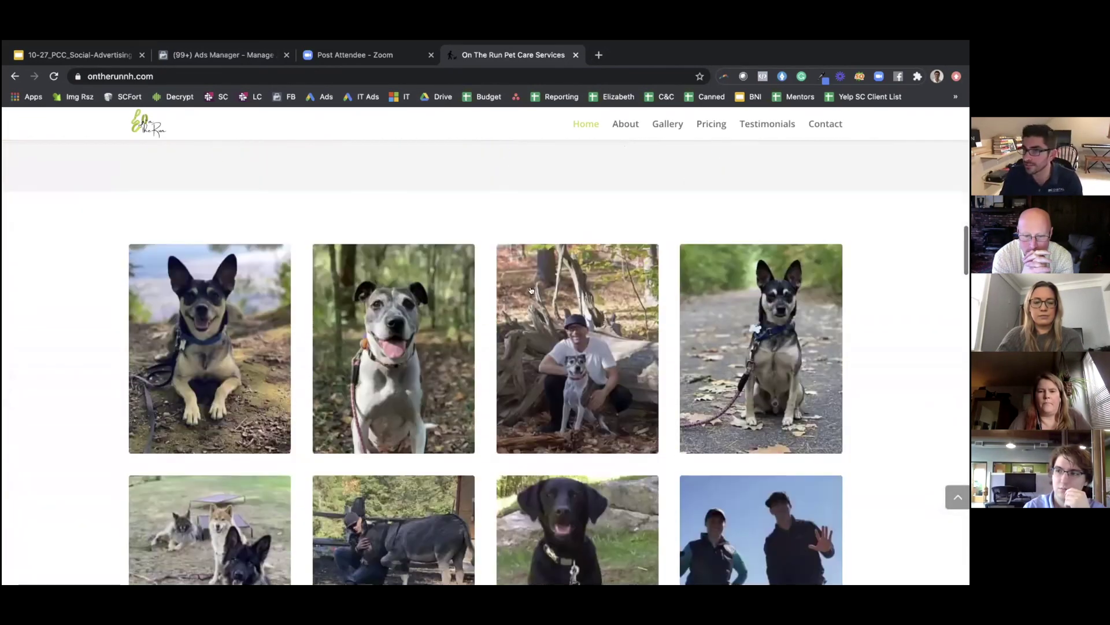
scroll(484, 279, "down", 1)
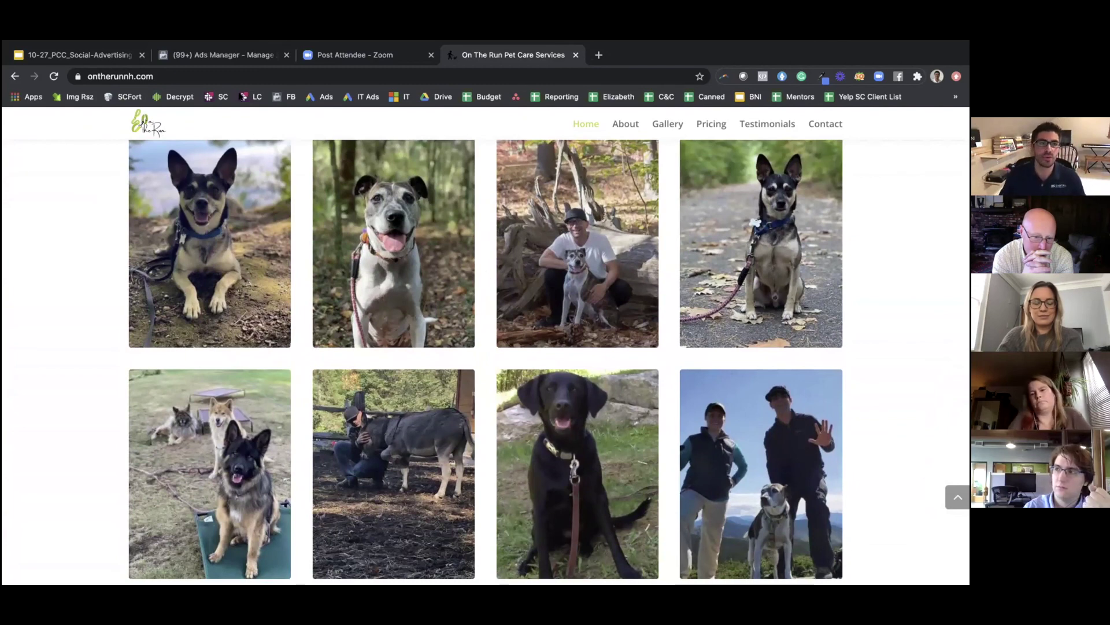
Step: Check the Manchester Area campaign's two ad sets, then open the campaign for editing
left_click(225, 55)
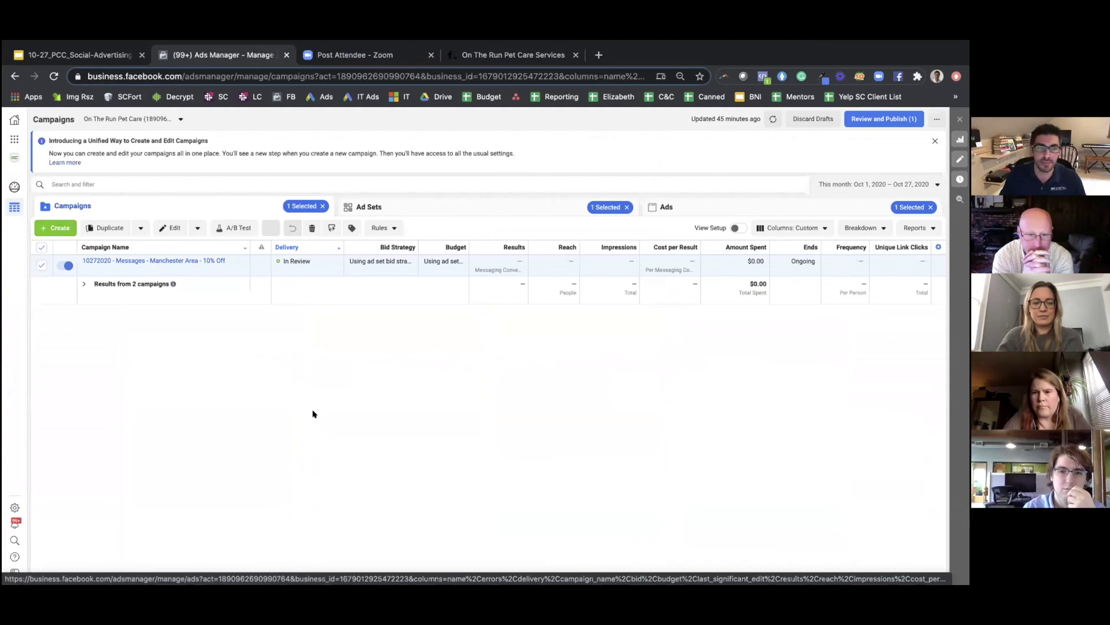
left_click(119, 261)
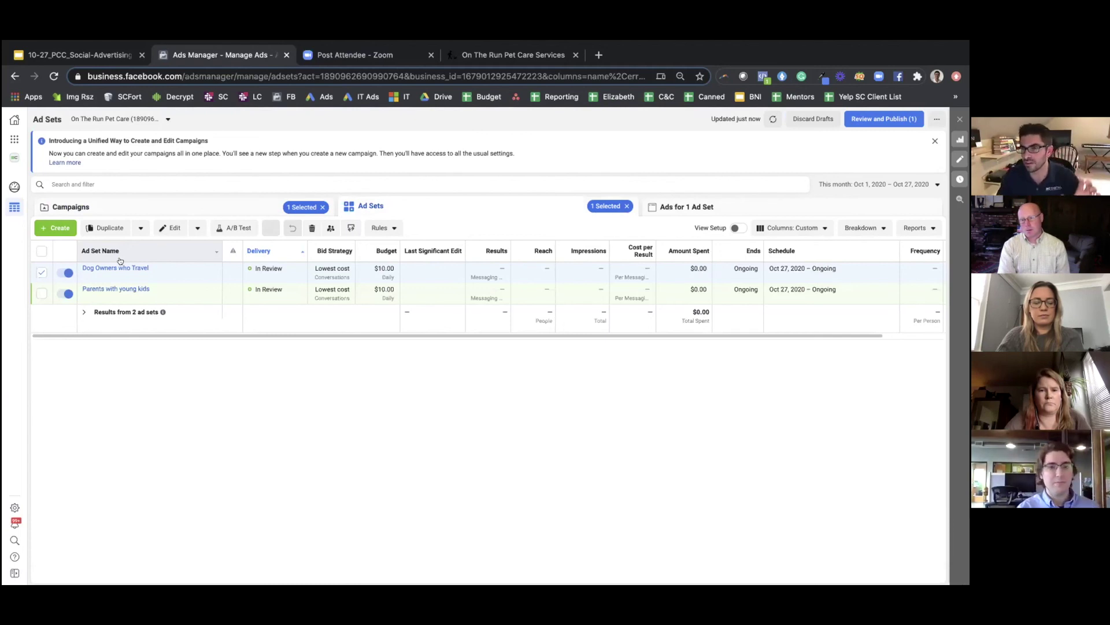
left_click(157, 209)
left_click(135, 268)
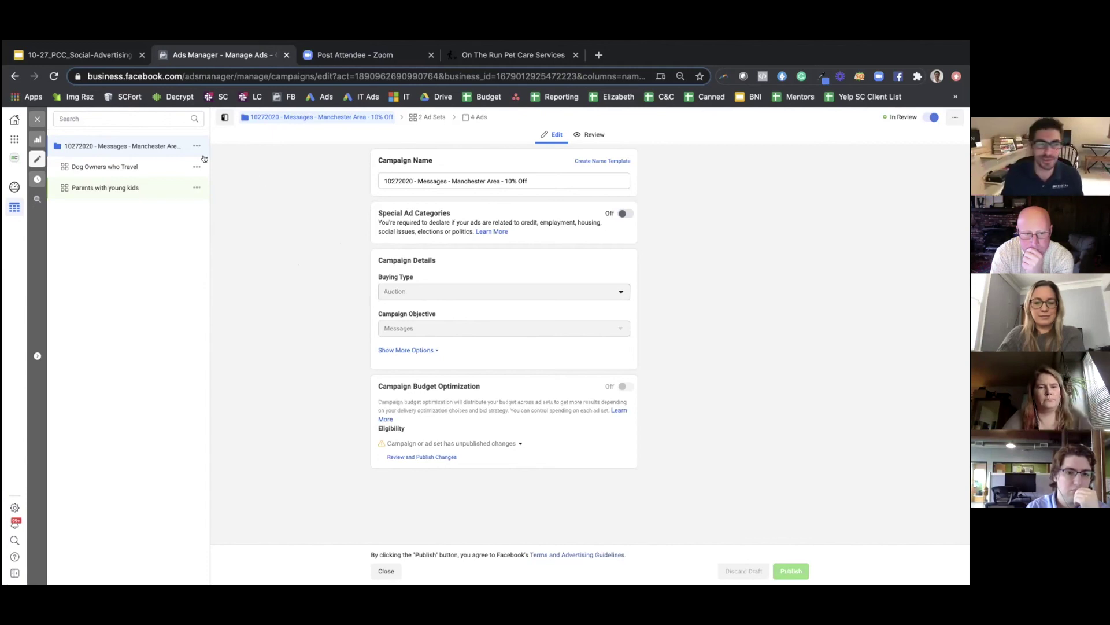
left_click(137, 167)
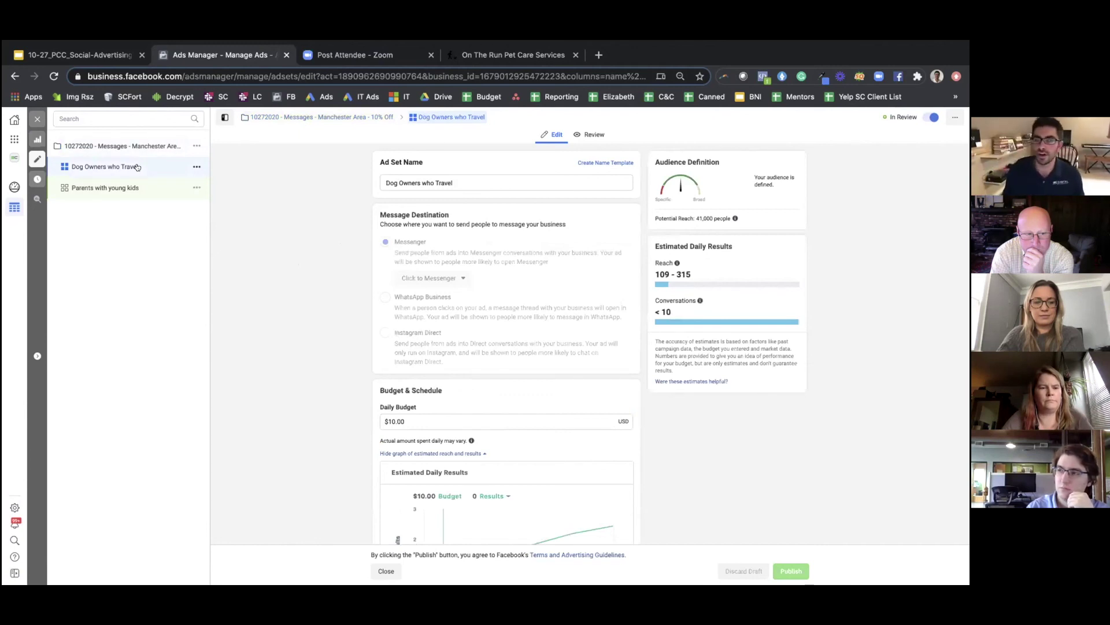
scroll(298, 358, "down", 6)
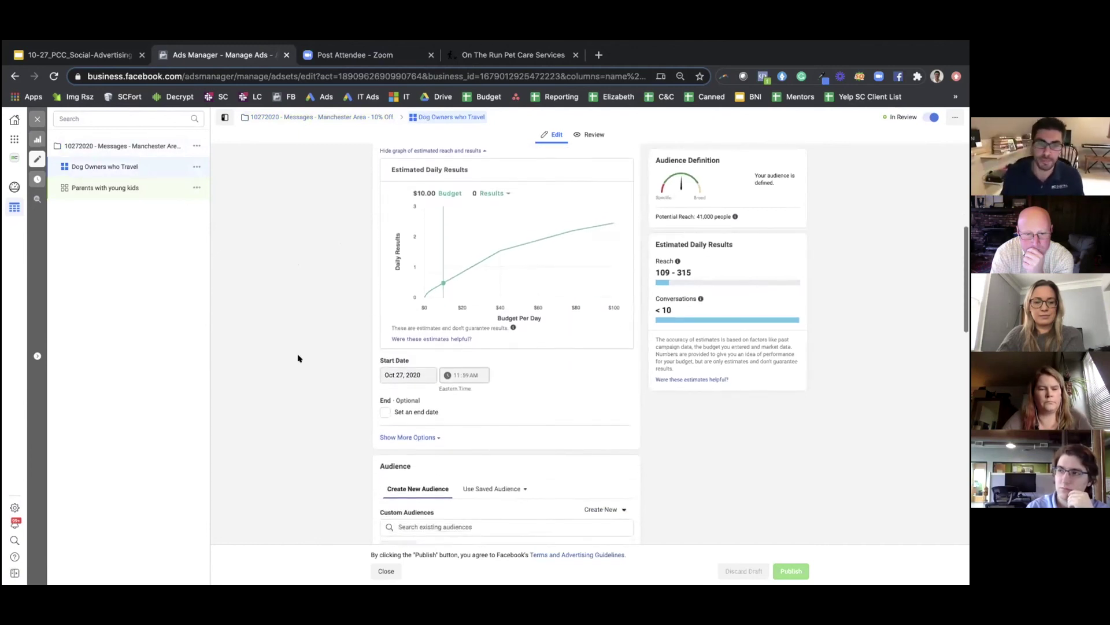
scroll(297, 359, "down", 4)
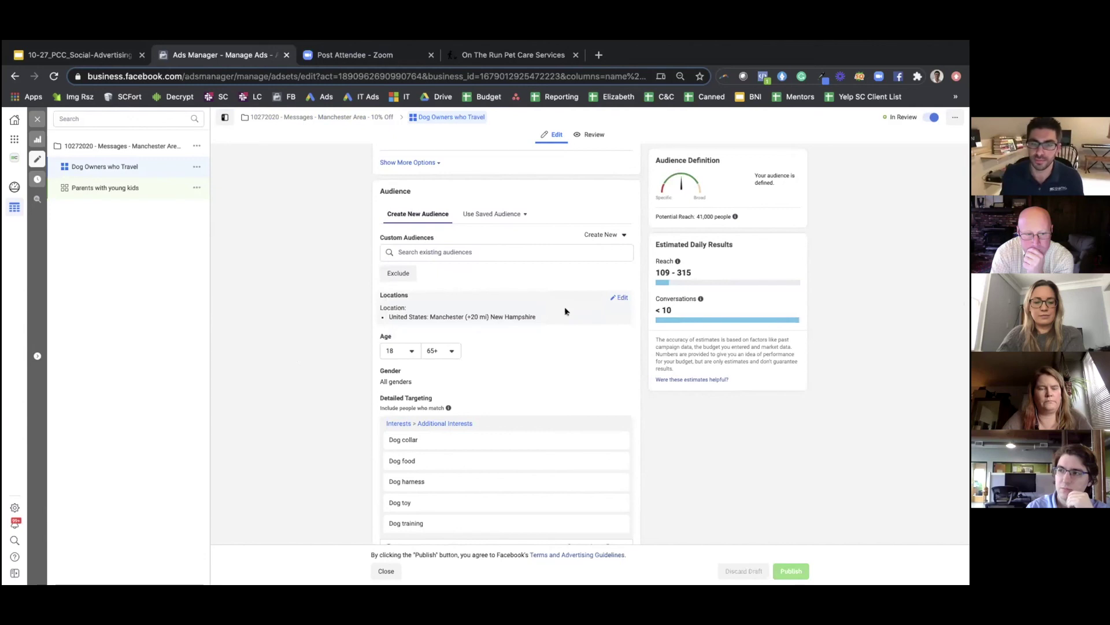
scroll(346, 405, "down", 4)
mouse_move(460, 441)
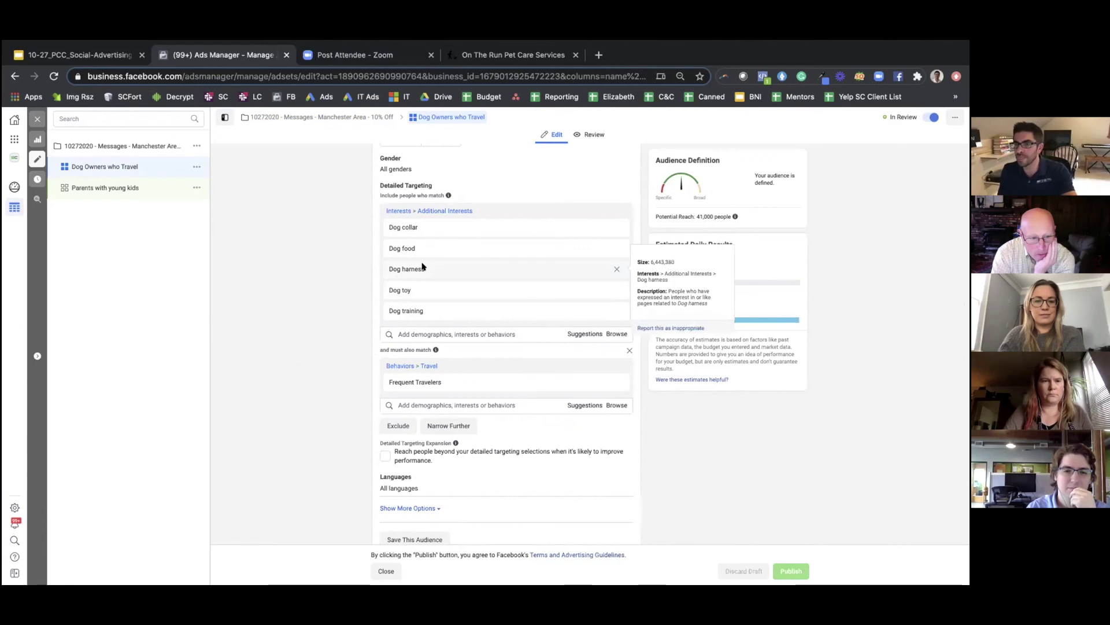
scroll(425, 263, "up", 1)
scroll(422, 267, "up", 1)
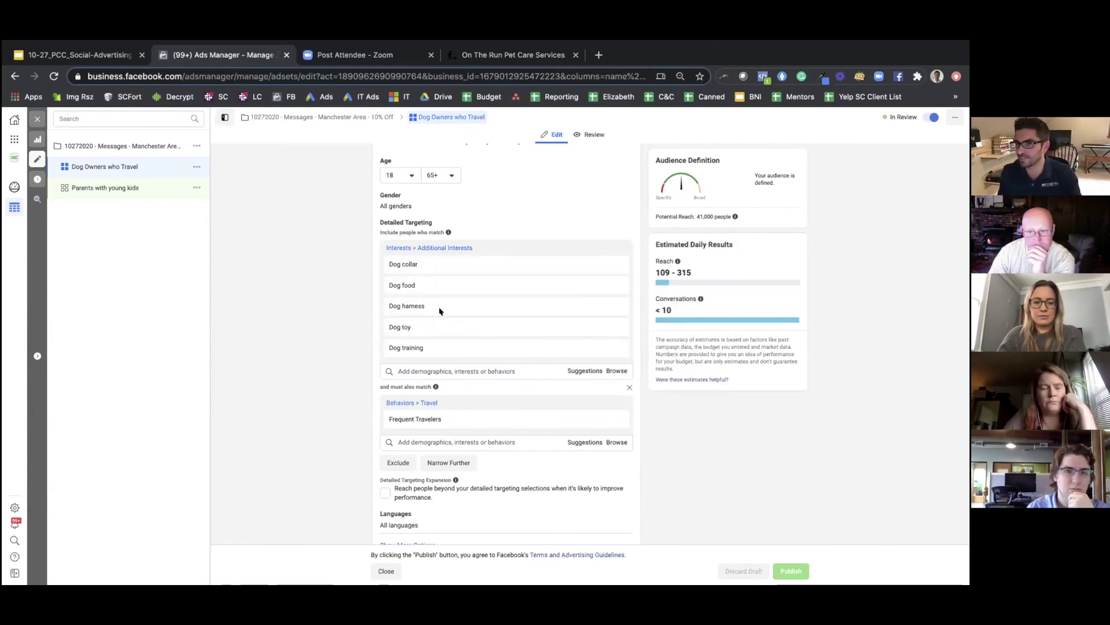
mouse_move(461, 281)
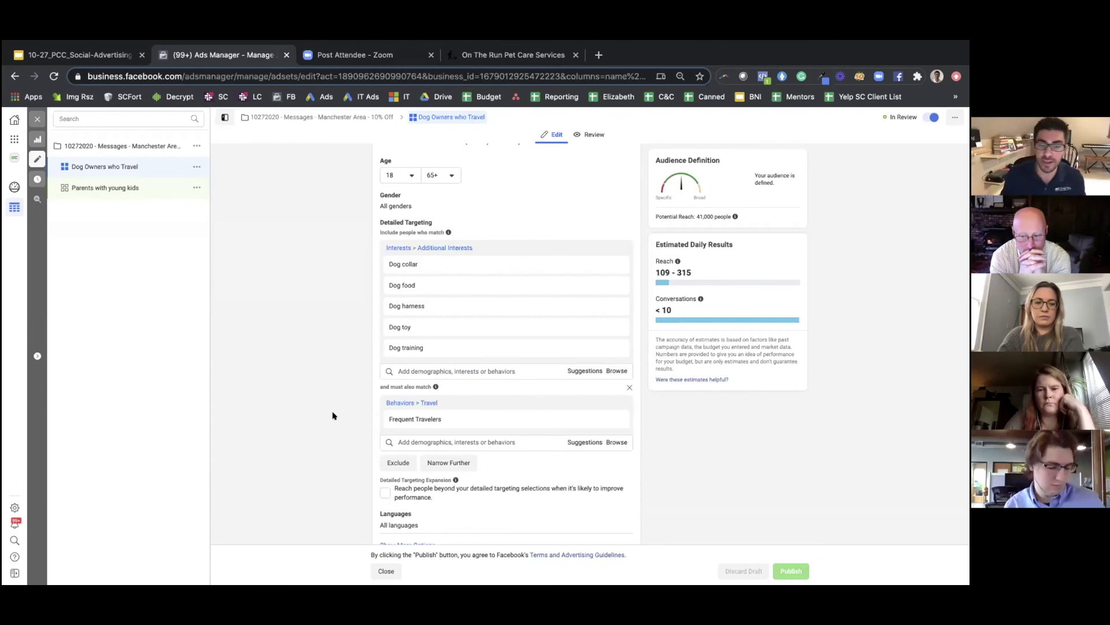
mouse_move(473, 412)
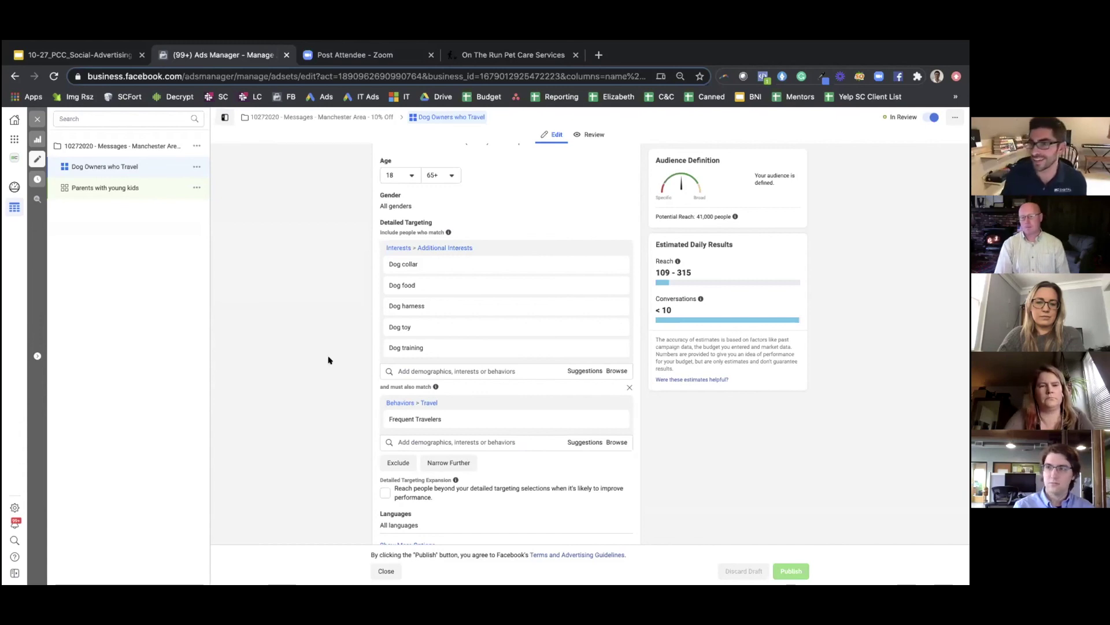
scroll(328, 360, "down", 3)
scroll(328, 360, "down", 2)
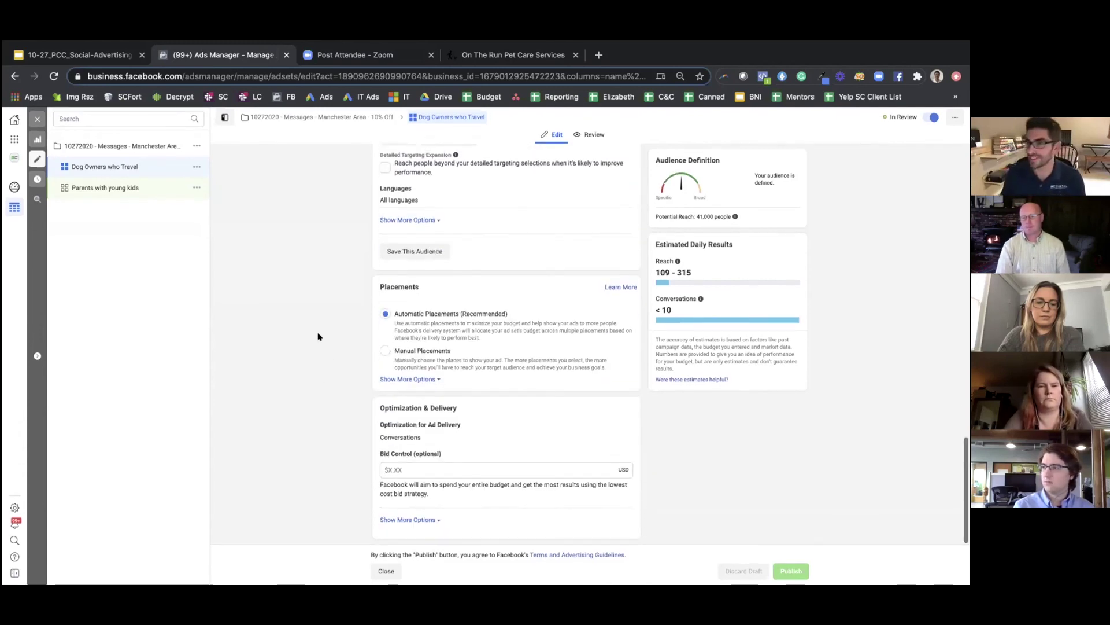
scroll(305, 227, "up", 4)
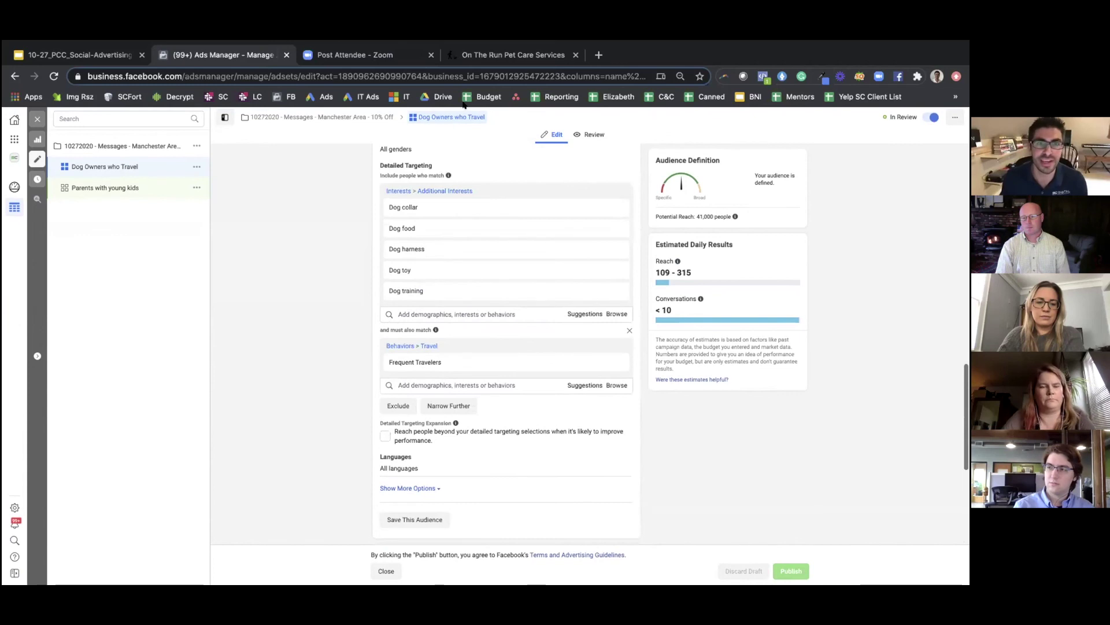
left_click(137, 188)
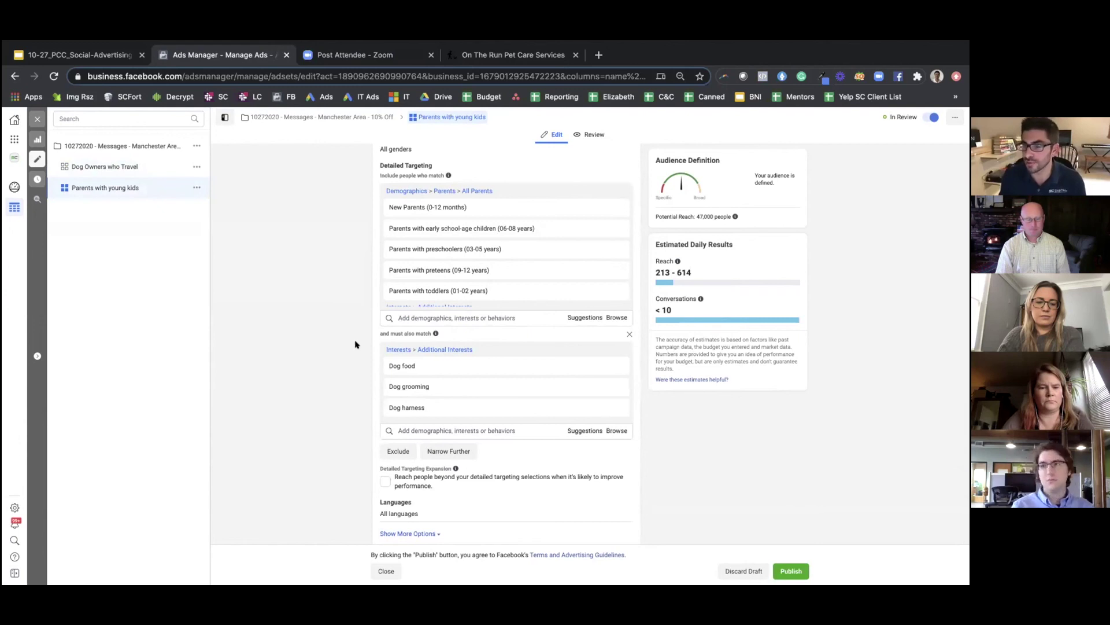
scroll(355, 344, "up", 2)
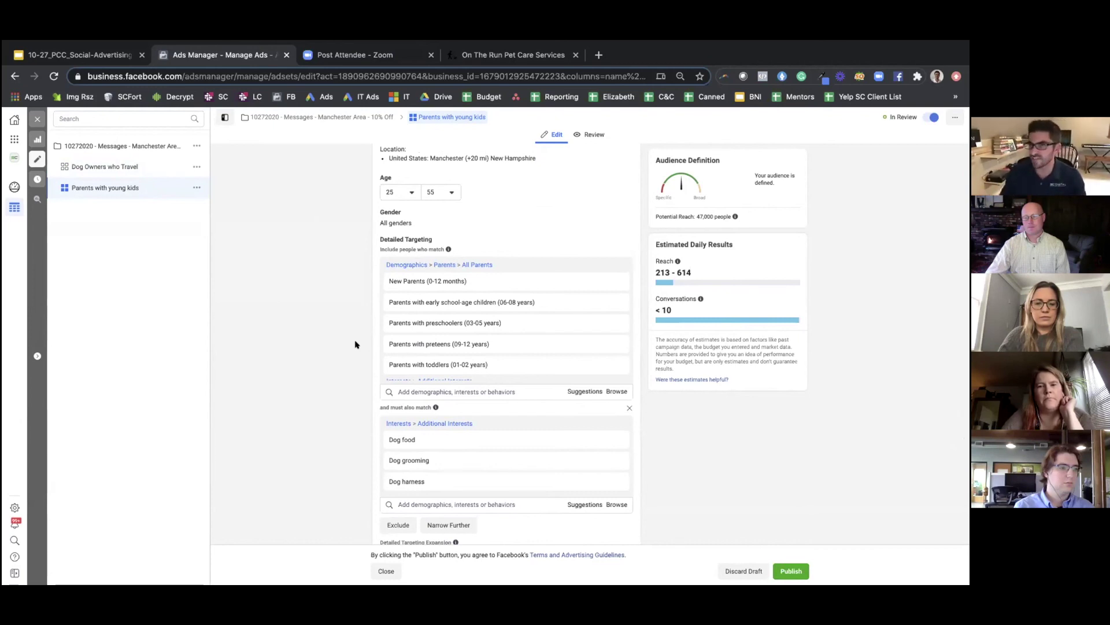
scroll(407, 387, "down", 5)
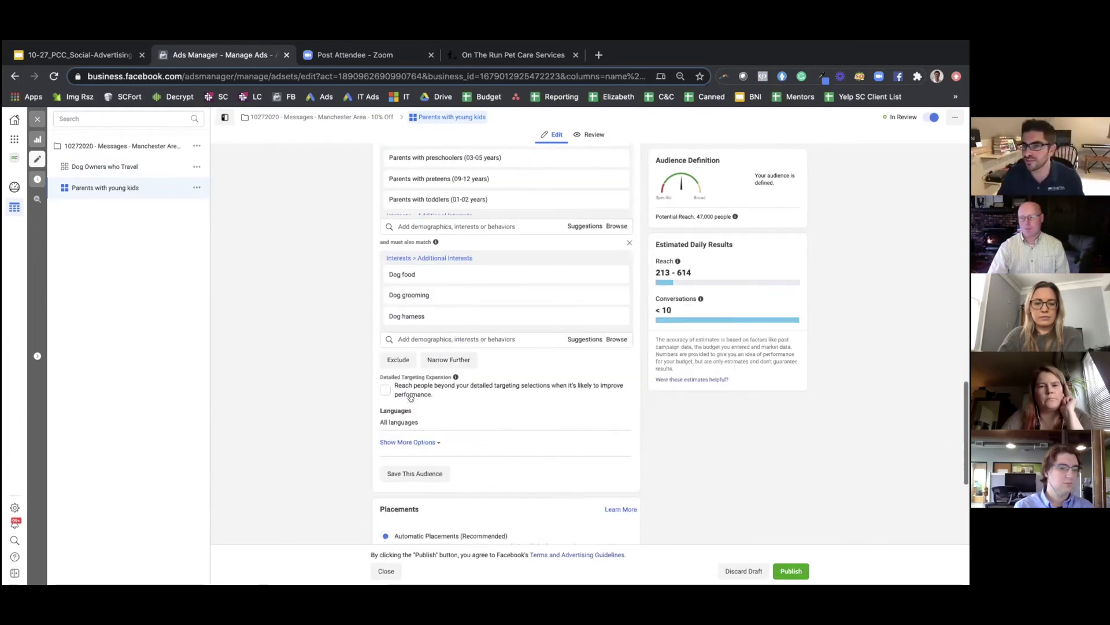
scroll(409, 397, "down", 2)
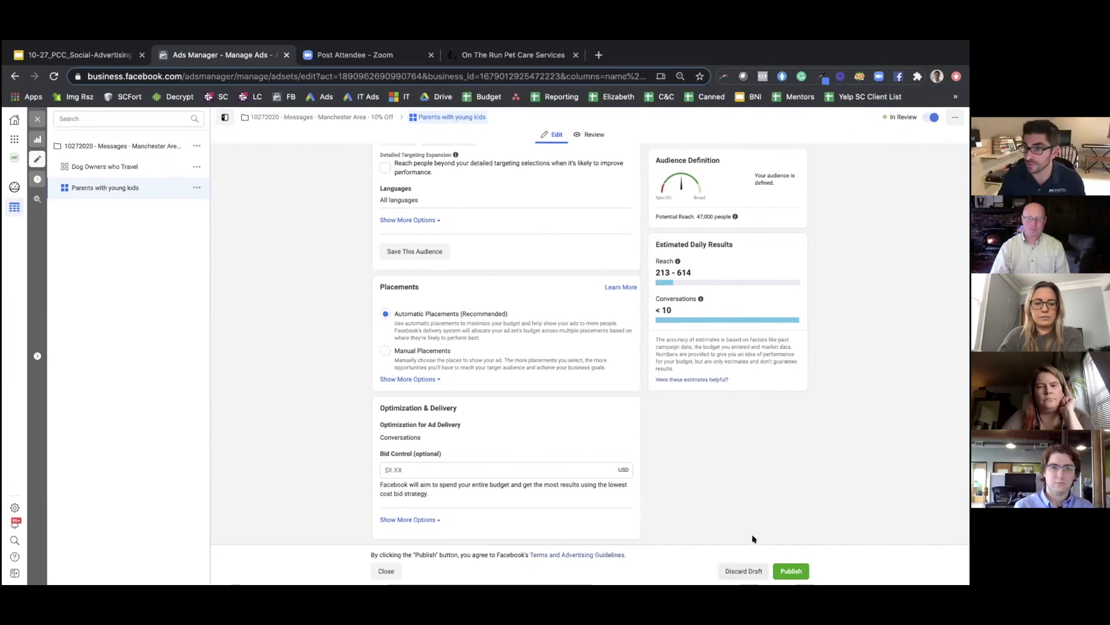
Step: Publish the Parents with young kids ad set and open Dog Owners who Travel ($10.00 daily)
left_click(793, 571)
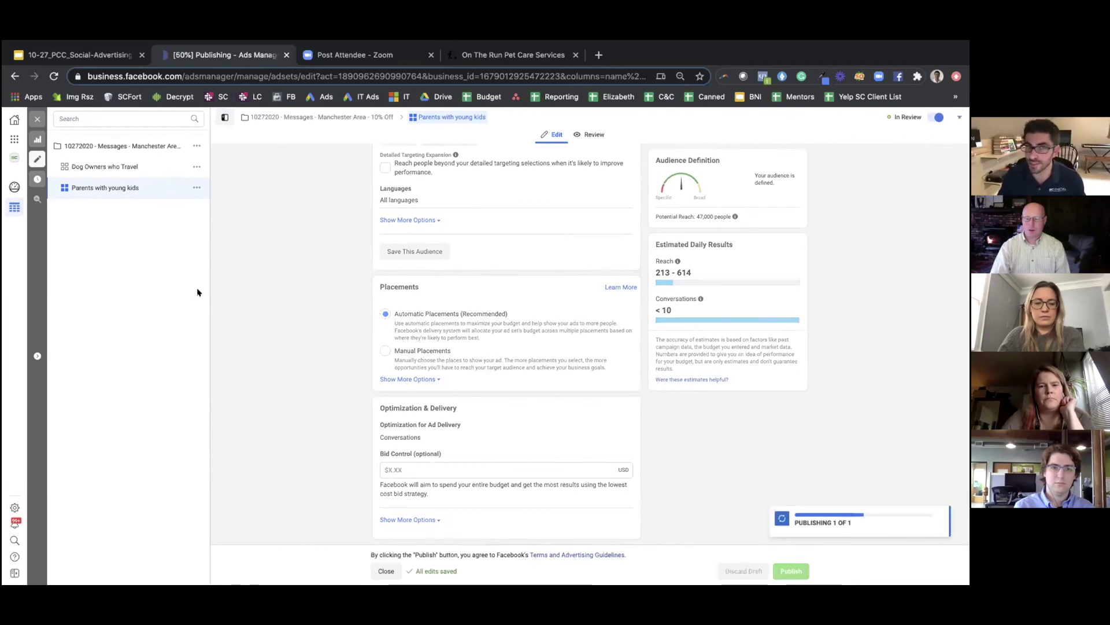
left_click(146, 171)
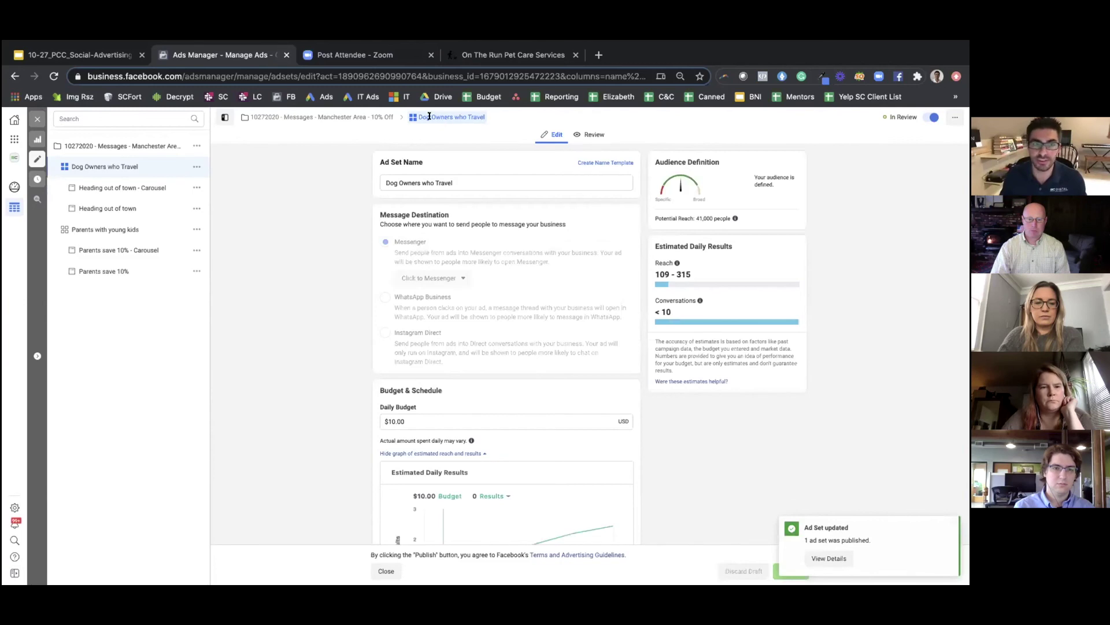
scroll(371, 266, "down", 4)
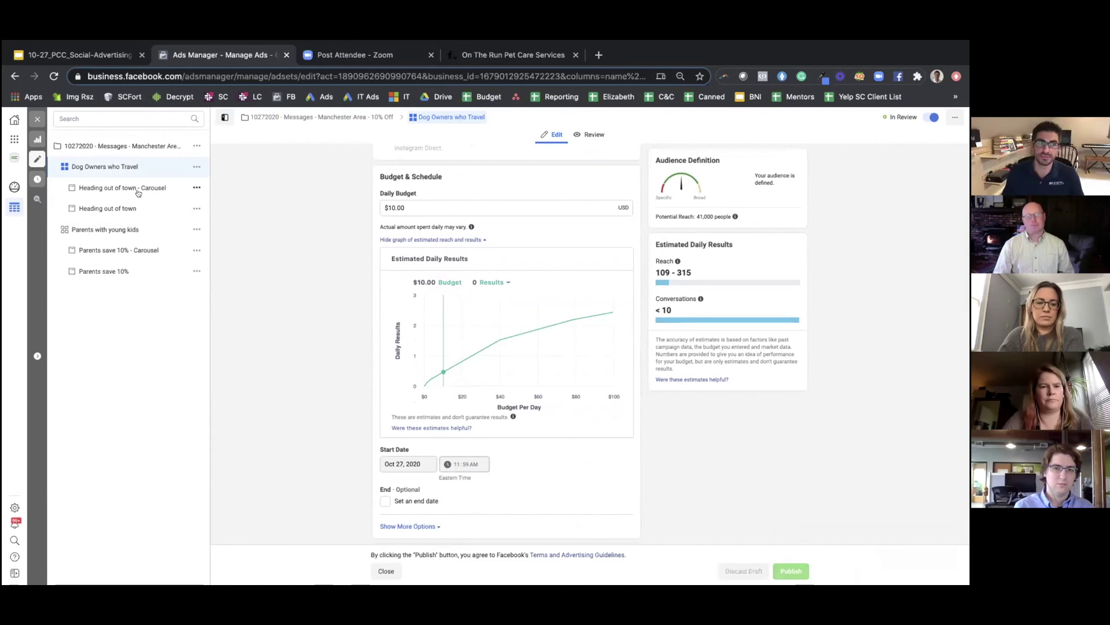
Step: Open the Heading out of town - Carousel ad with its Frequent Travelers Save 10% card
left_click(137, 190)
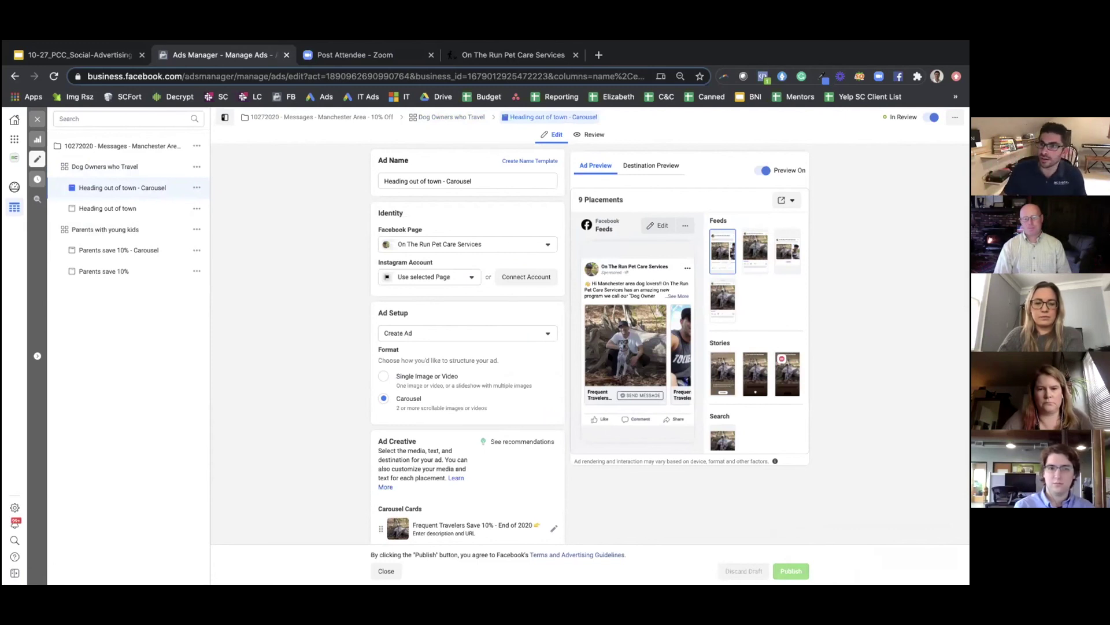
mouse_move(637, 84)
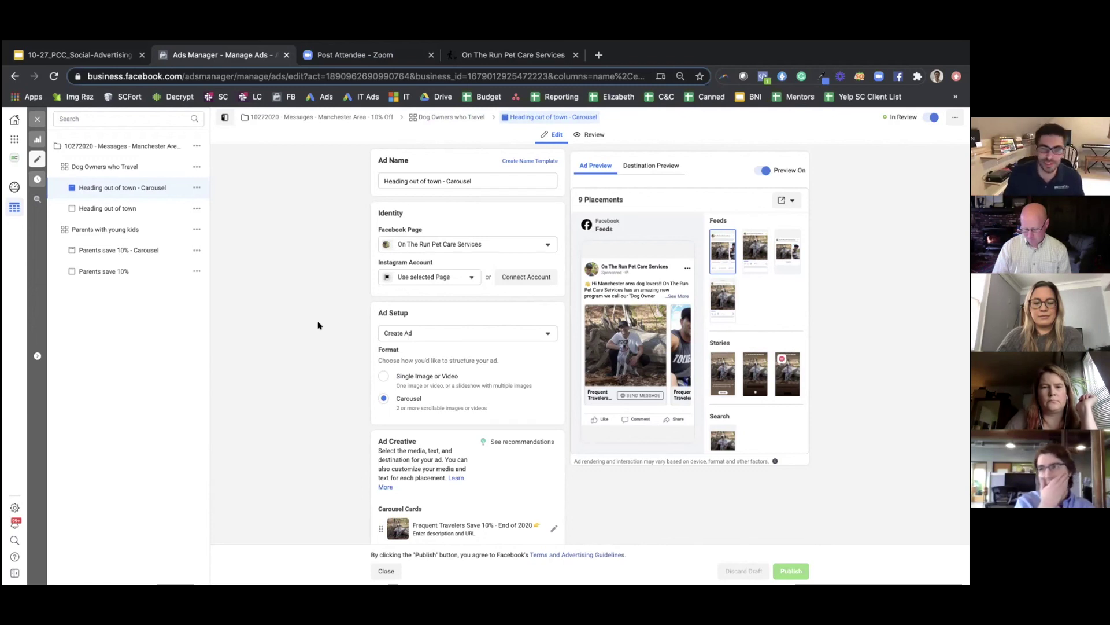
scroll(318, 325, "down", 1)
scroll(317, 325, "down", 3)
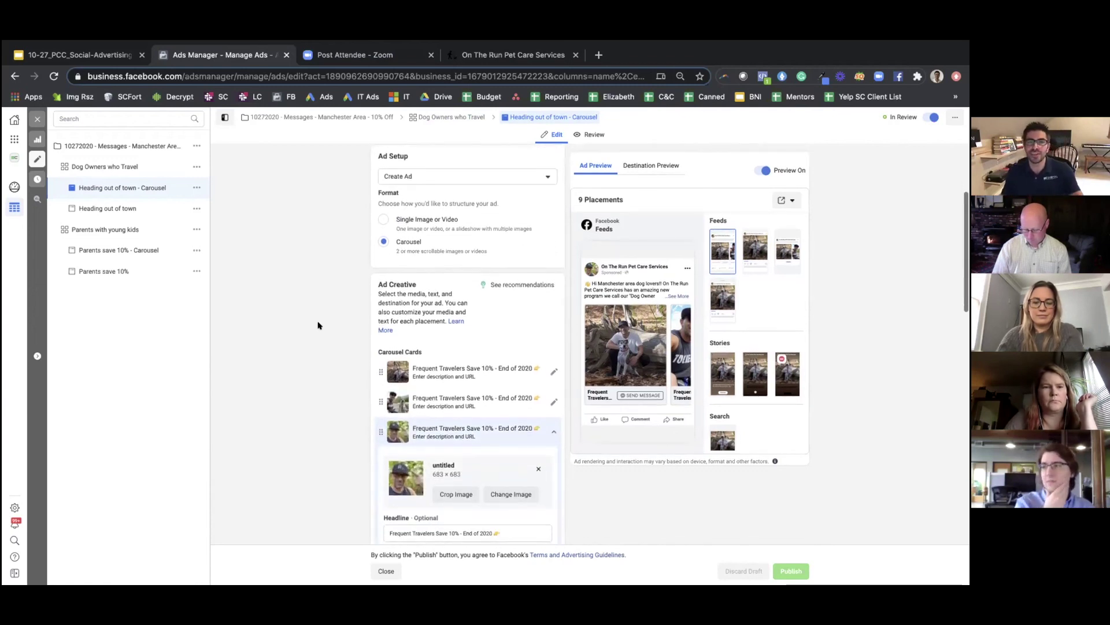
scroll(439, 405, "down", 1)
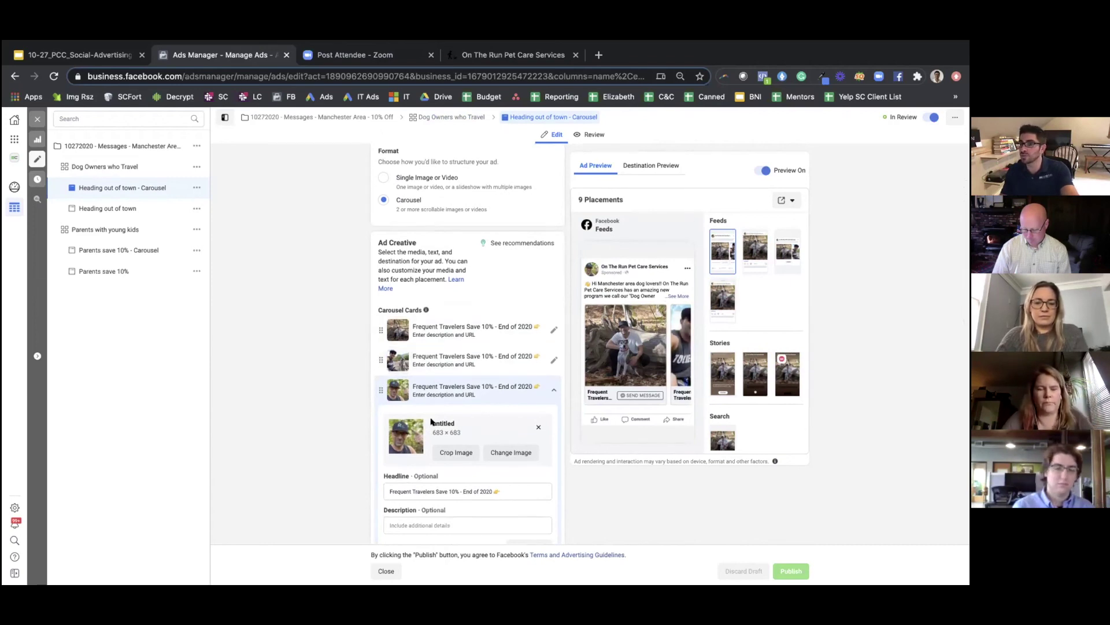
scroll(431, 421, "down", 2)
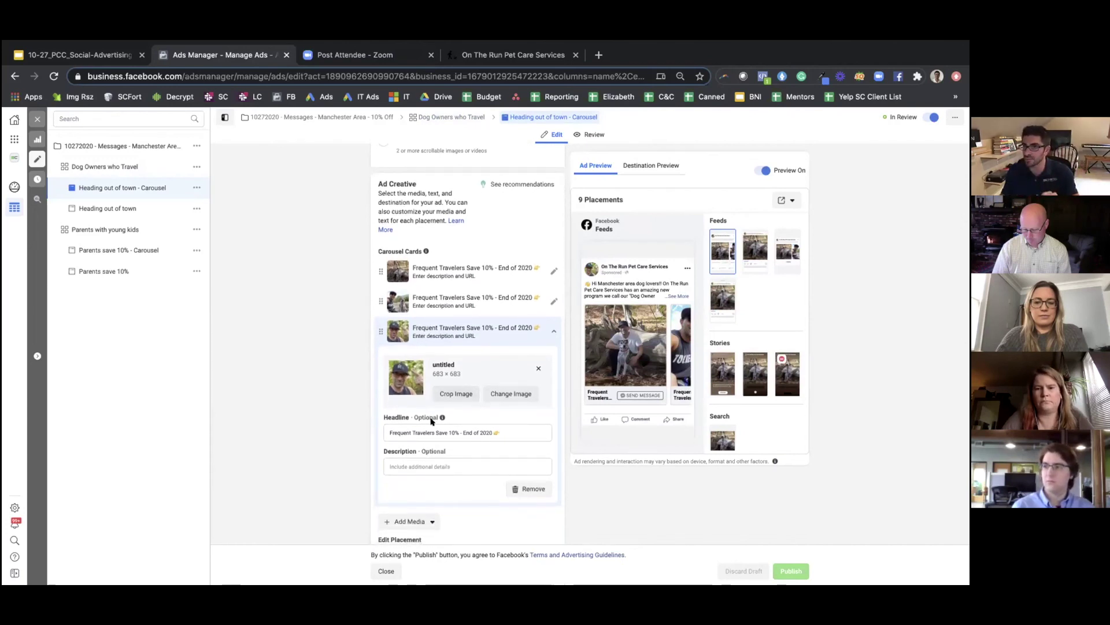
scroll(430, 421, "down", 2)
scroll(431, 421, "down", 7)
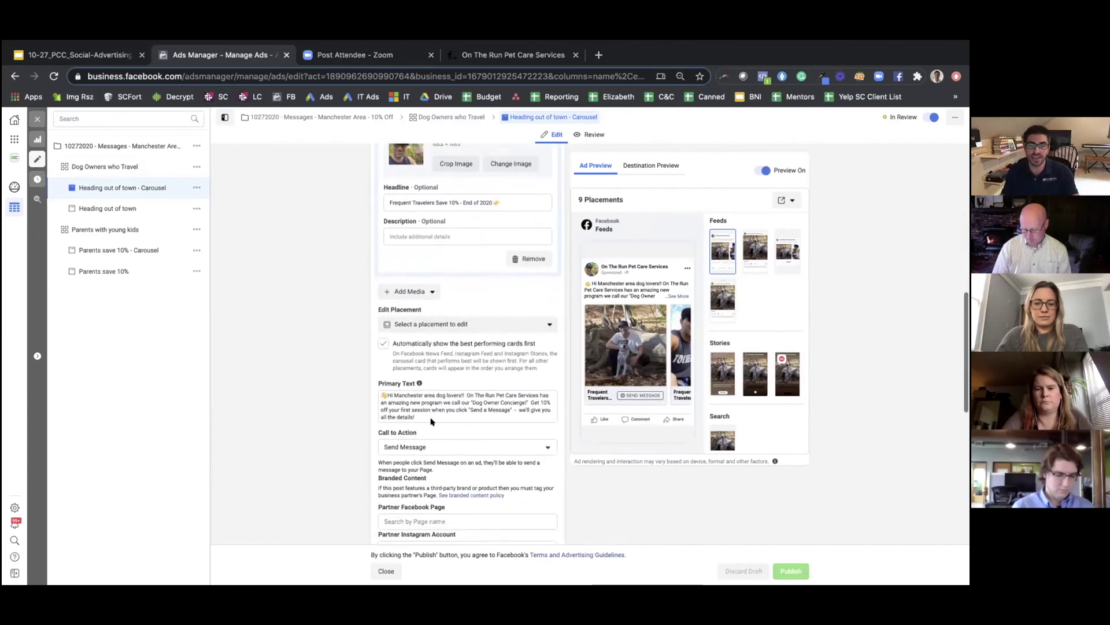
left_click(414, 388)
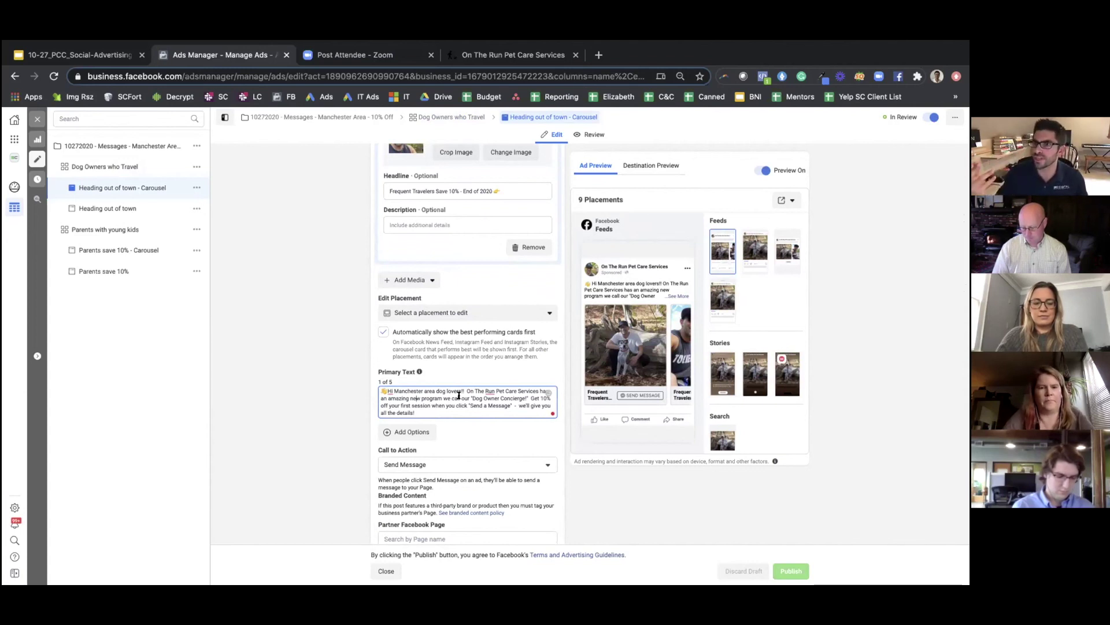
scroll(365, 453, "down", 2)
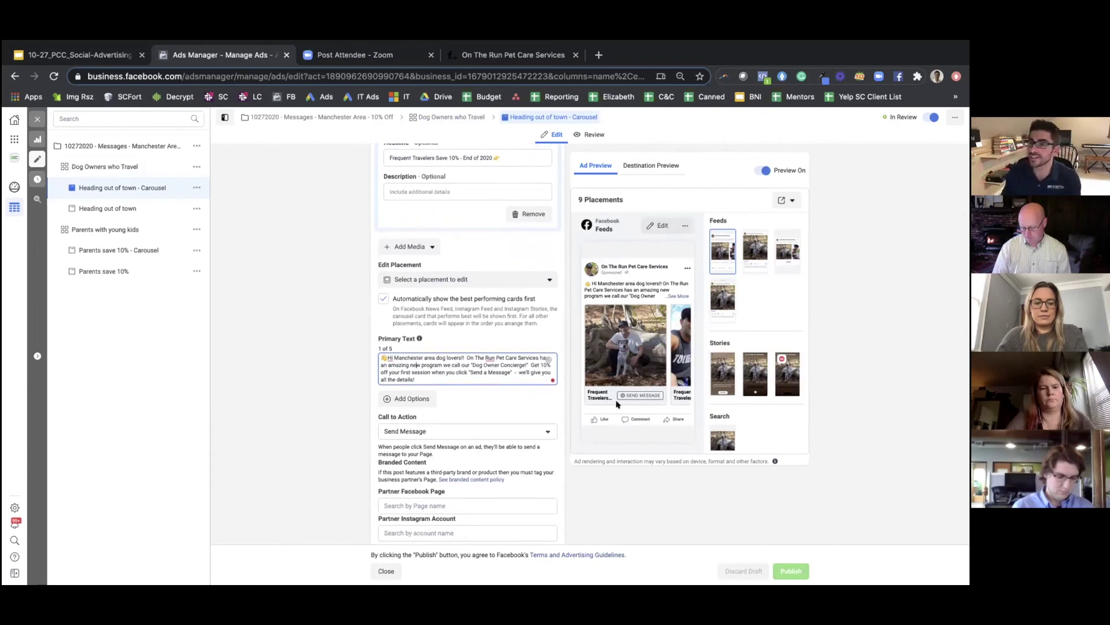
scroll(397, 445, "down", 1)
scroll(397, 446, "down", 1)
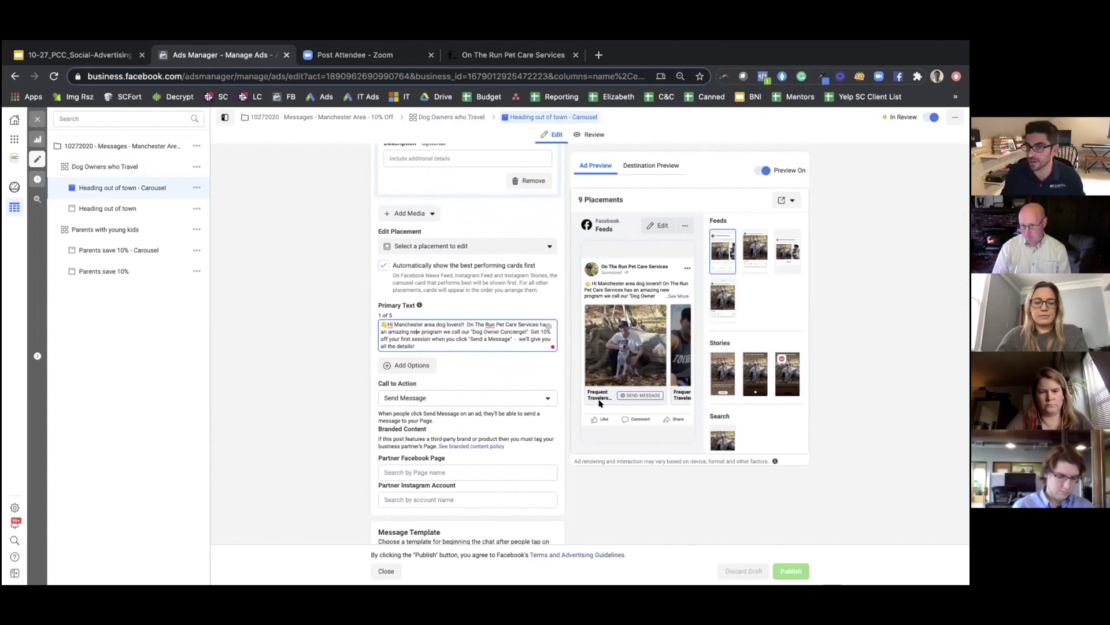
Step: Review the Heading out of town single-image ad, then open Parents save 10%
left_click(119, 211)
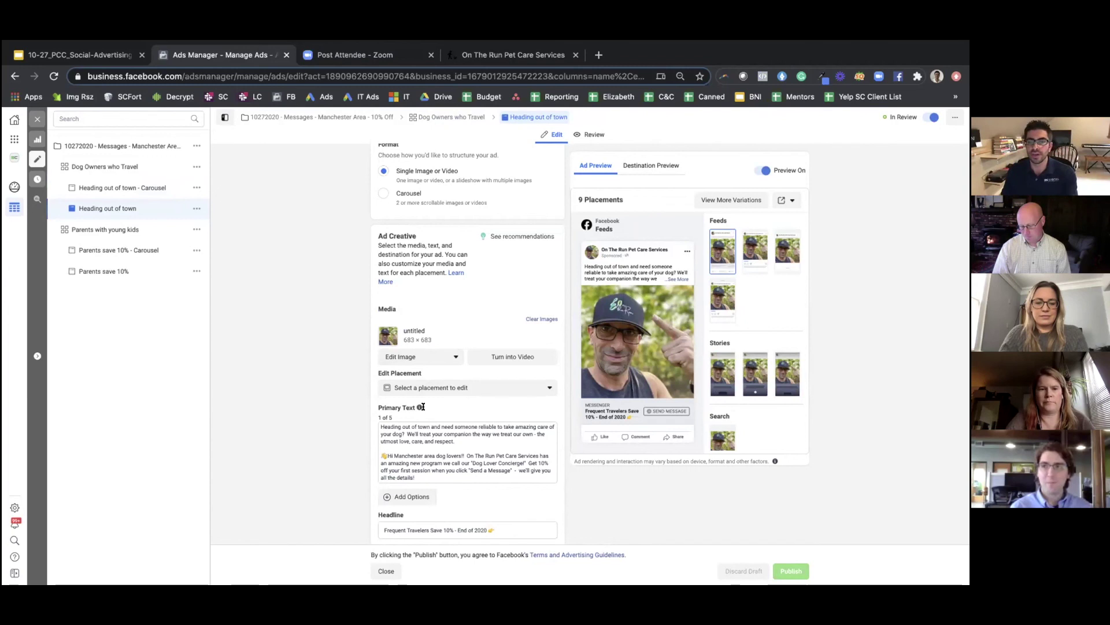
scroll(423, 406, "down", 1)
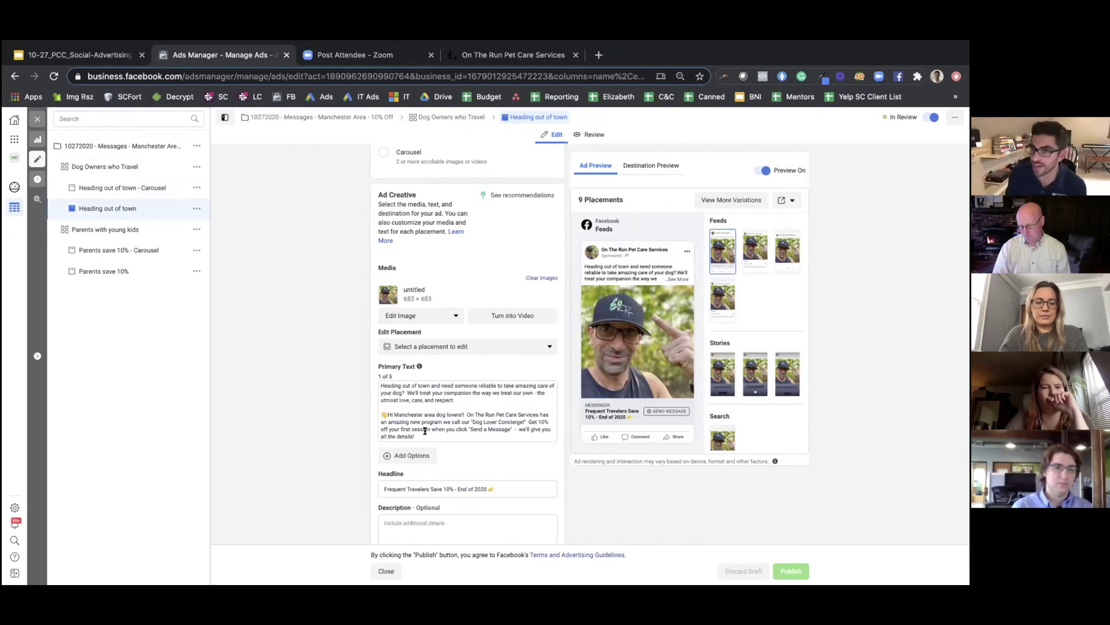
scroll(425, 431, "down", 1)
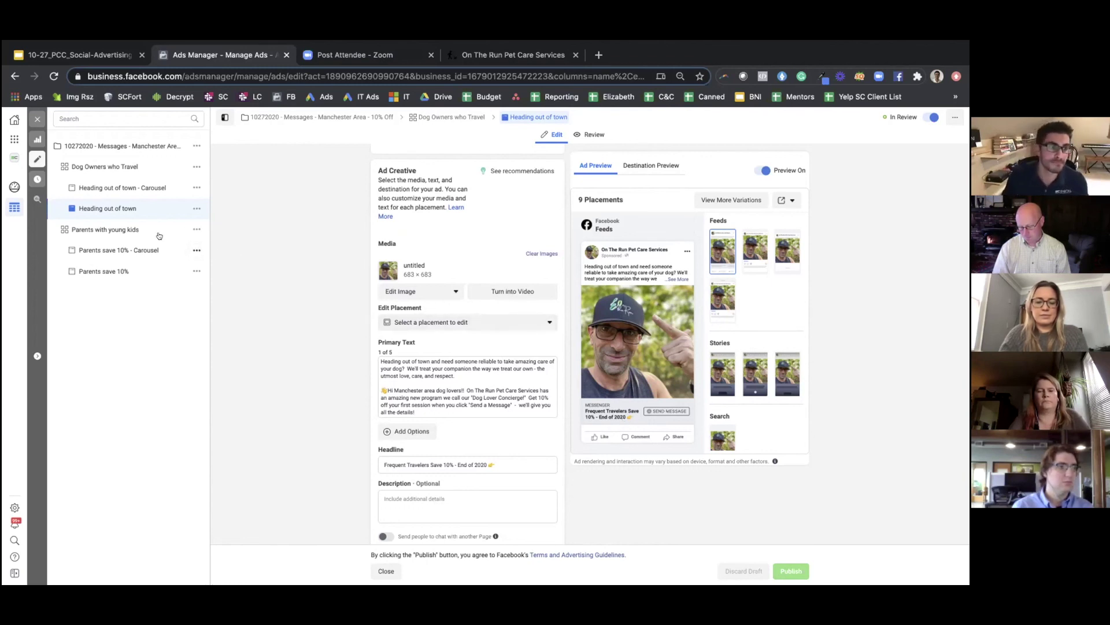
left_click(124, 266)
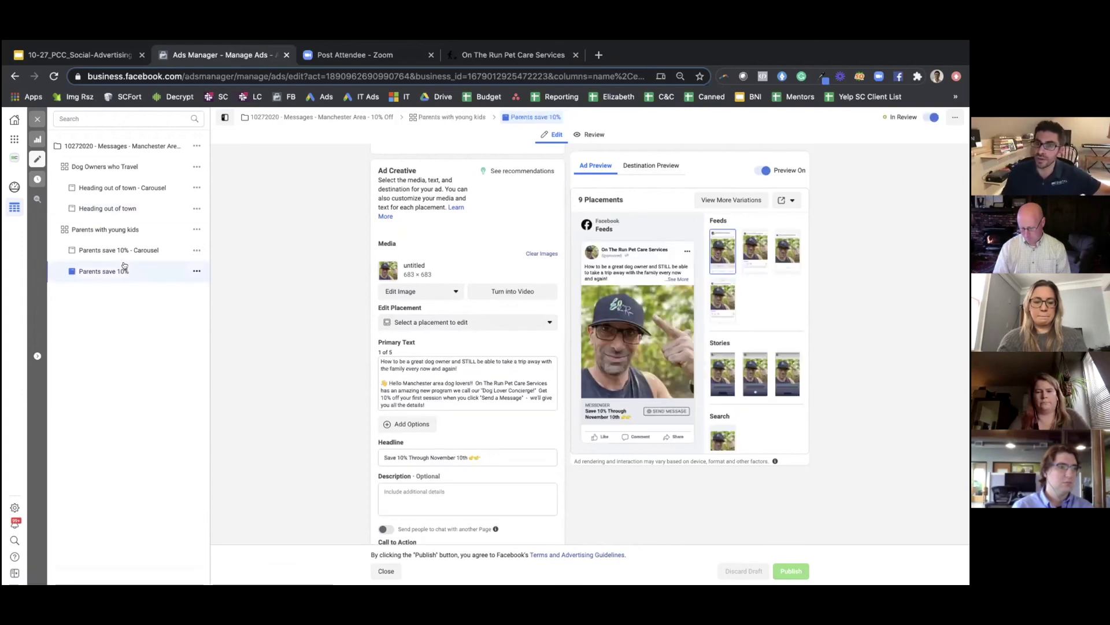